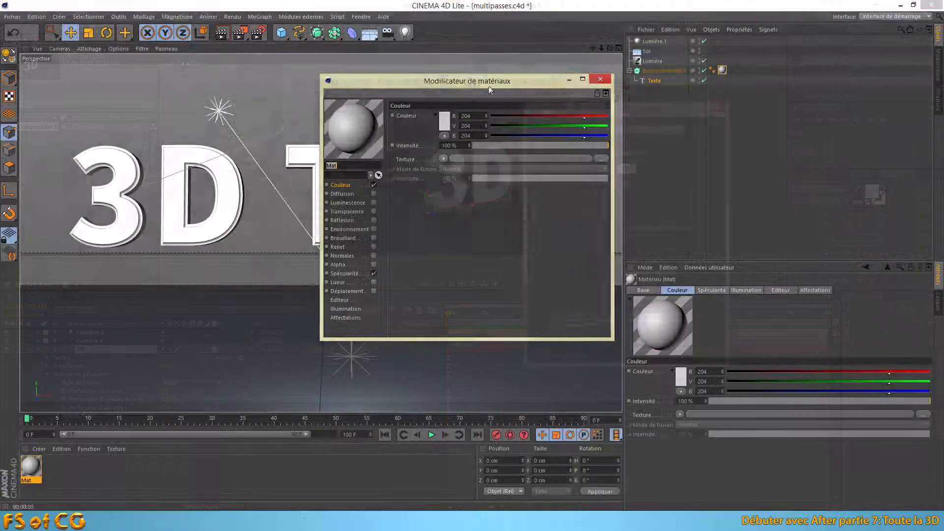
Give the Mat material a light pink colour of R 234, V 194, B 194, enable its reflection and render the view.
left_click(455, 130)
left_click(398, 94)
left_click(428, 169)
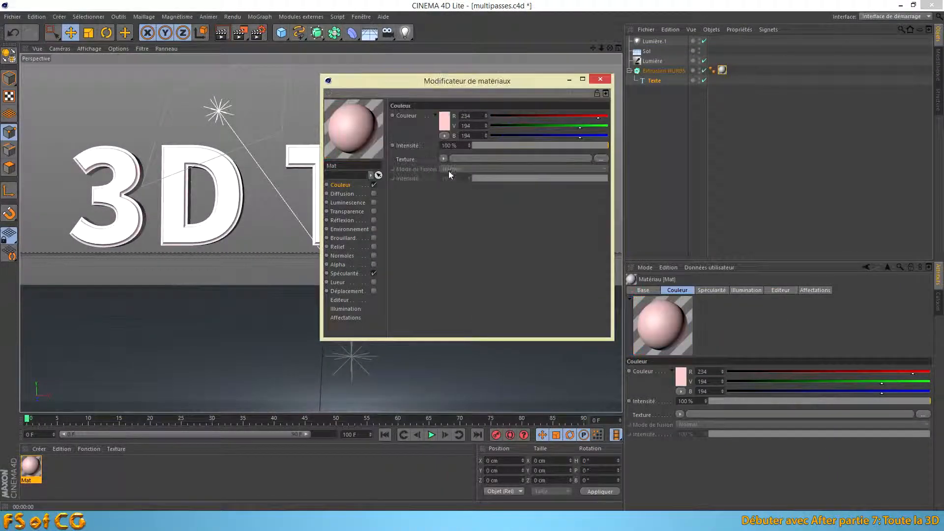
left_click(375, 220)
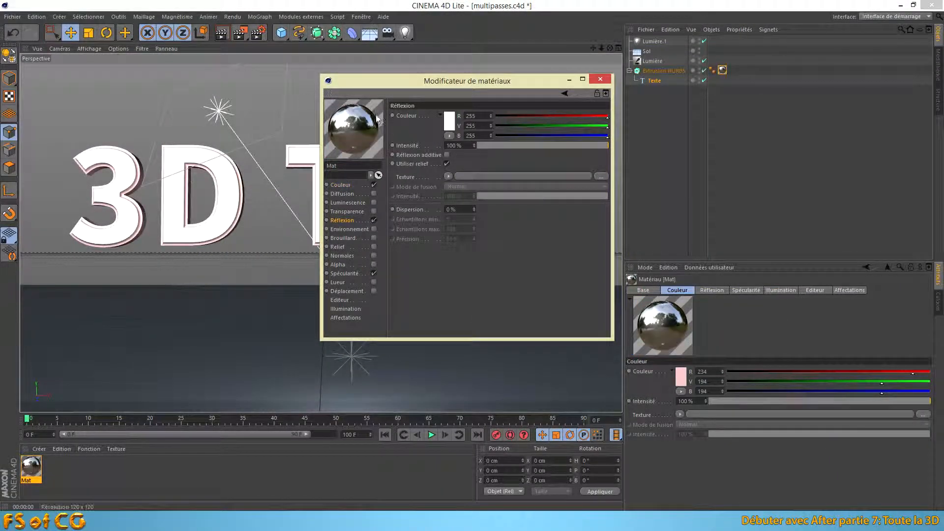
left_click(222, 33)
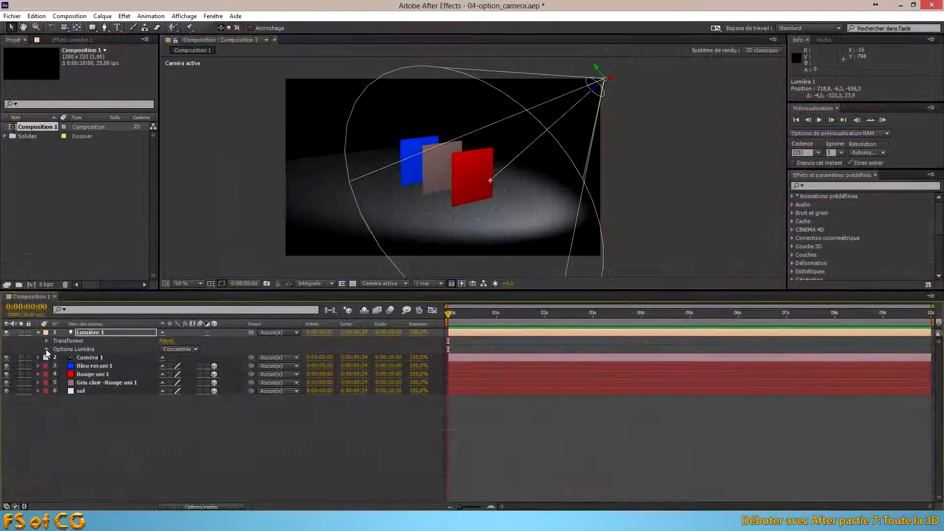
In After Effects, open the options of the Lumière 1 spotlight and set its colour to red.
left_click(47, 349)
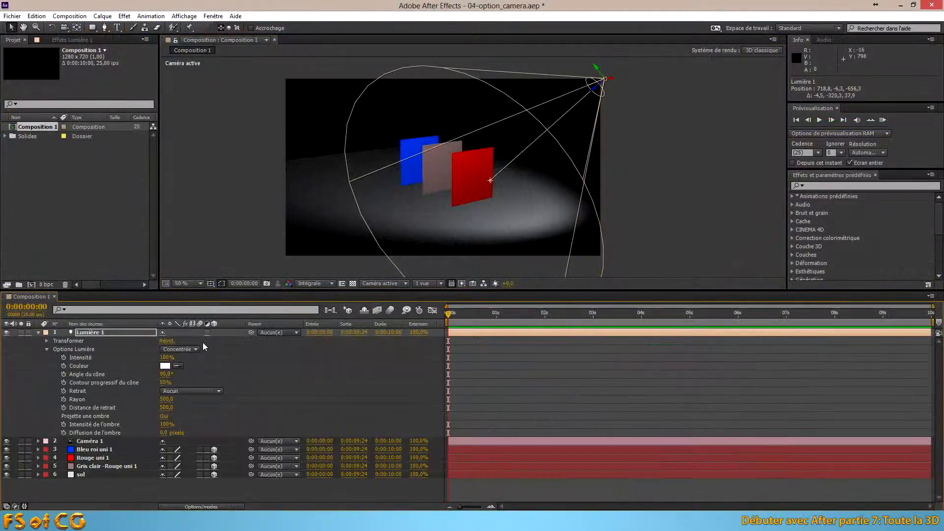
left_click(165, 366)
left_click(285, 311)
left_click(426, 282)
Set the Lumière 1 light colour to white (FFFFFF) and adjust its cone angle.
left_click(165, 365)
left_click(205, 282)
left_click(410, 284)
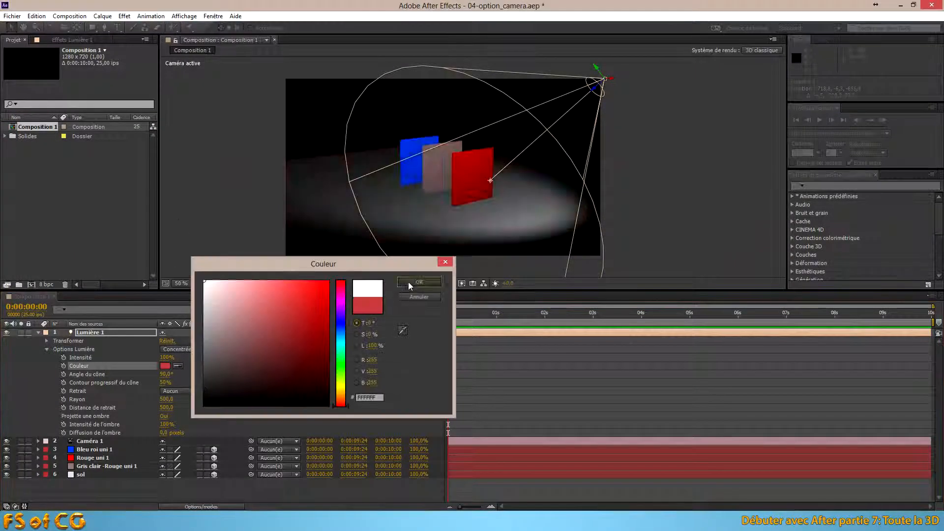
left_click_drag(168, 375, 186, 375)
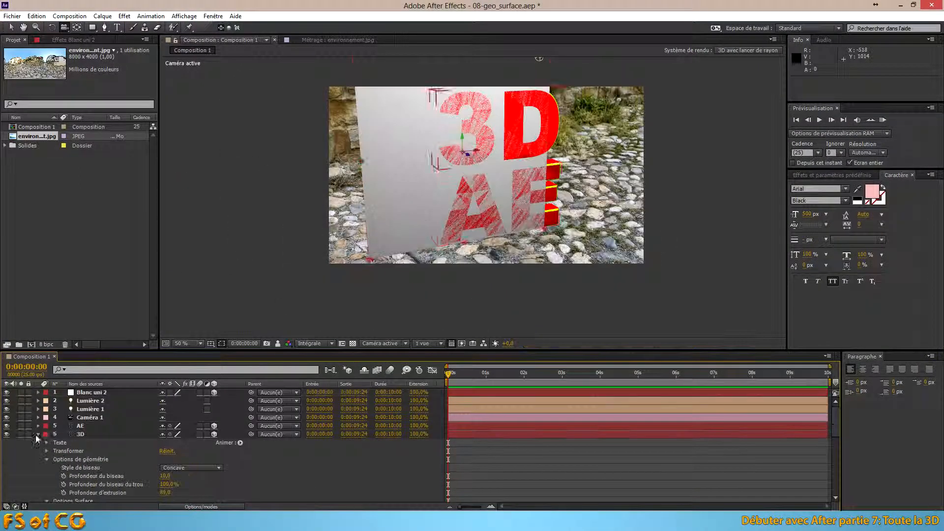
Rotate the Blanc uni 2 layer by 90 degrees.
left_click(92, 393)
key("r")
left_click(165, 401)
type("90")
key("Return")
Reposition the Blanc uni 2 layer vertically and horizontally relative to the 3D AE text.
left_click(38, 476)
key("v")
left_click_drag(462, 165, 491, 290)
left_click_drag(478, 239, 548, 240)
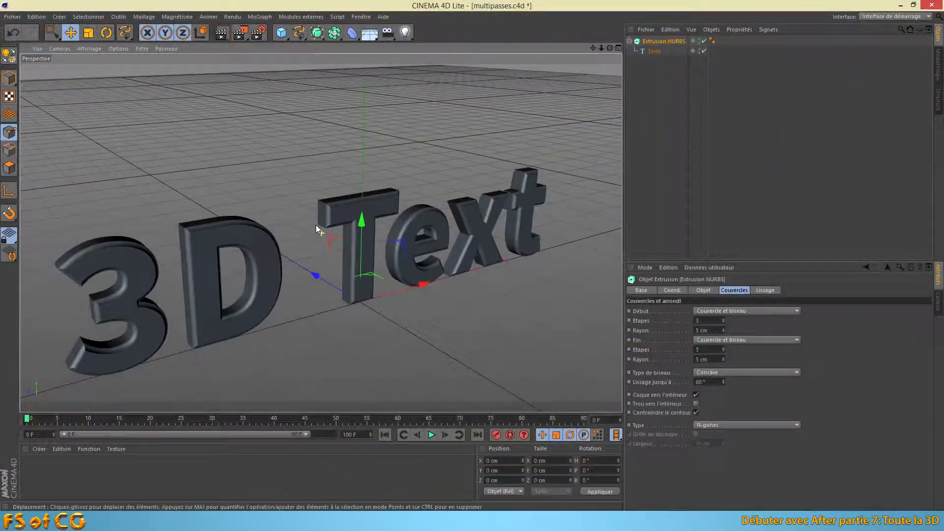
Set the CINEWARE renderer of multipasses.c4d to Standard (Final) and the composition preview resolution to Intégrale.
left_click_drag(315, 225, 403, 208)
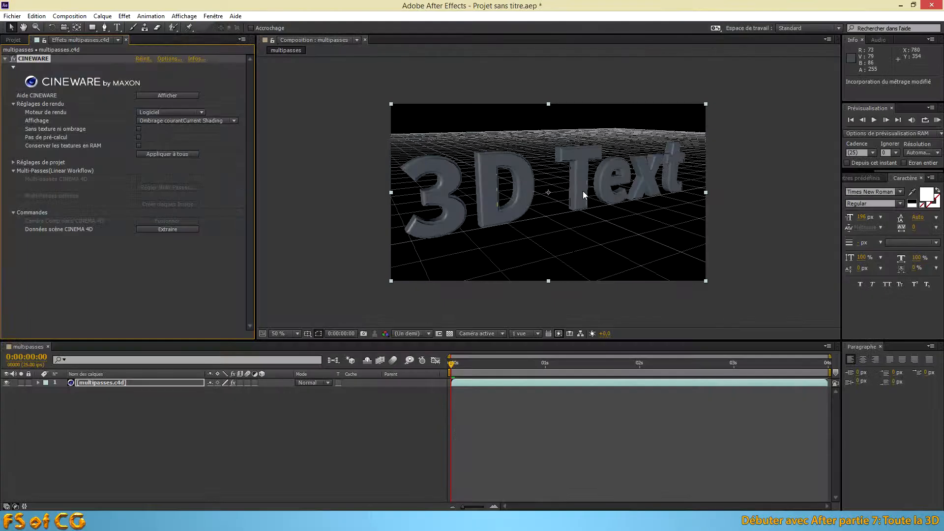
left_click(173, 112)
left_click(178, 130)
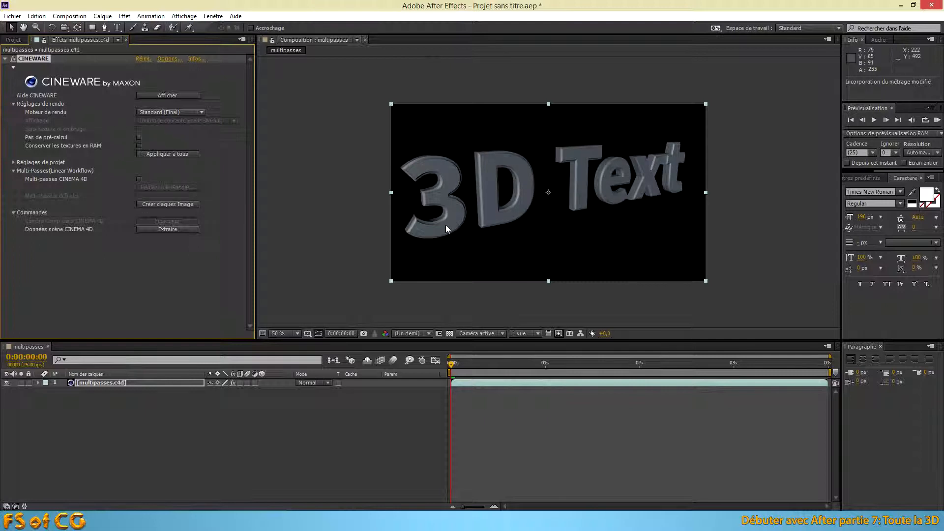
left_click(415, 333)
left_click(419, 358)
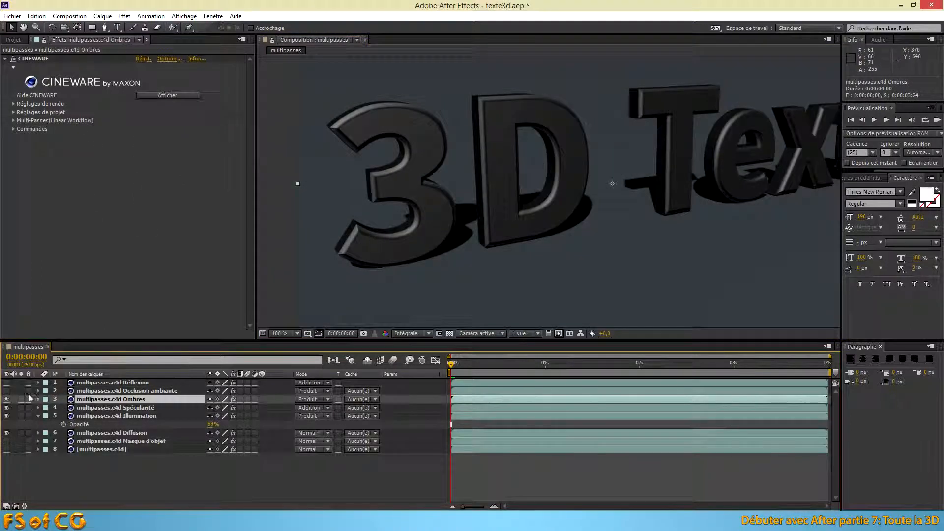
Show the Occlusion ambiante and Réflexion pass layers of the multipasses composition.
left_click(6, 391)
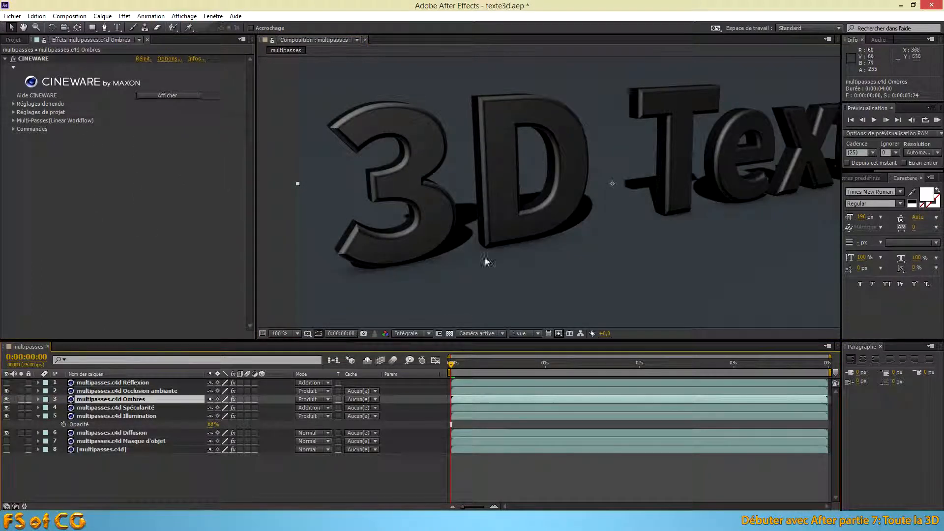
left_click(7, 383)
left_click(123, 383)
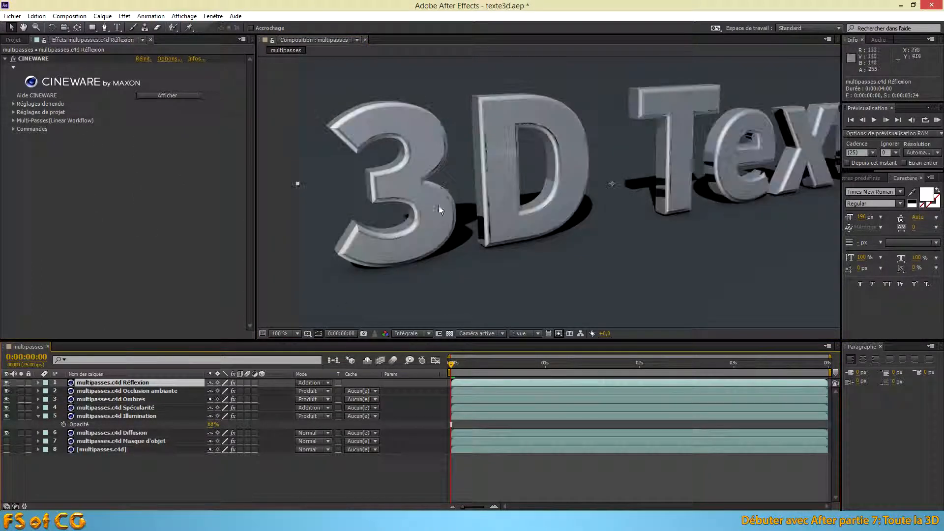
left_click(123, 391)
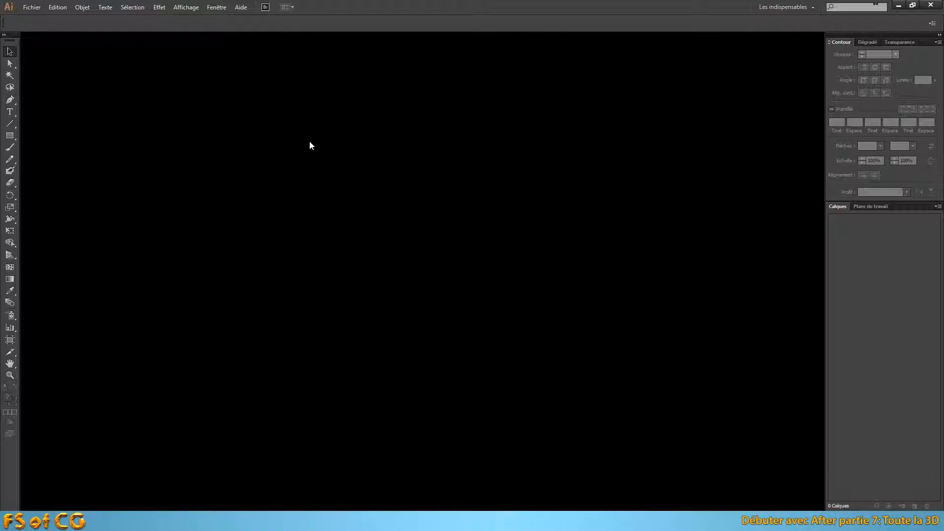
Create a new Illustrator document with the default settings.
left_click(27, 7)
left_click(54, 20)
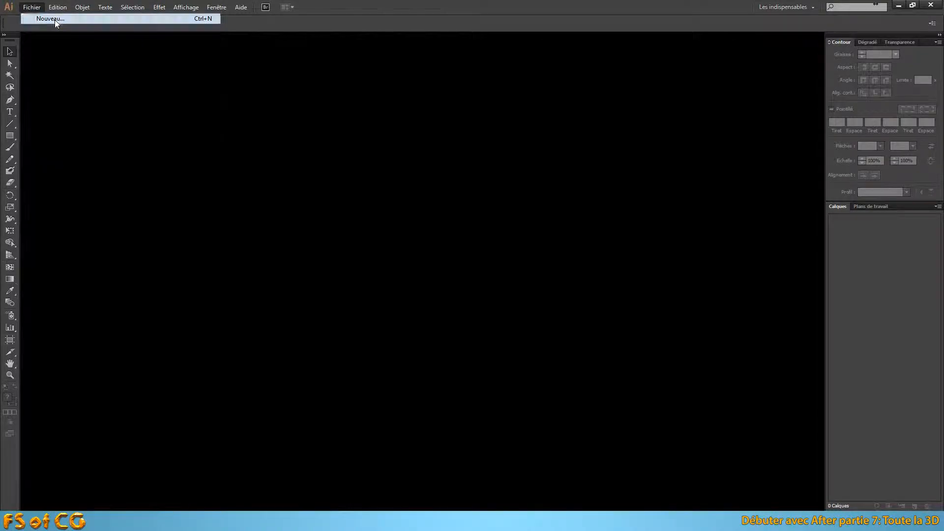
left_click(535, 351)
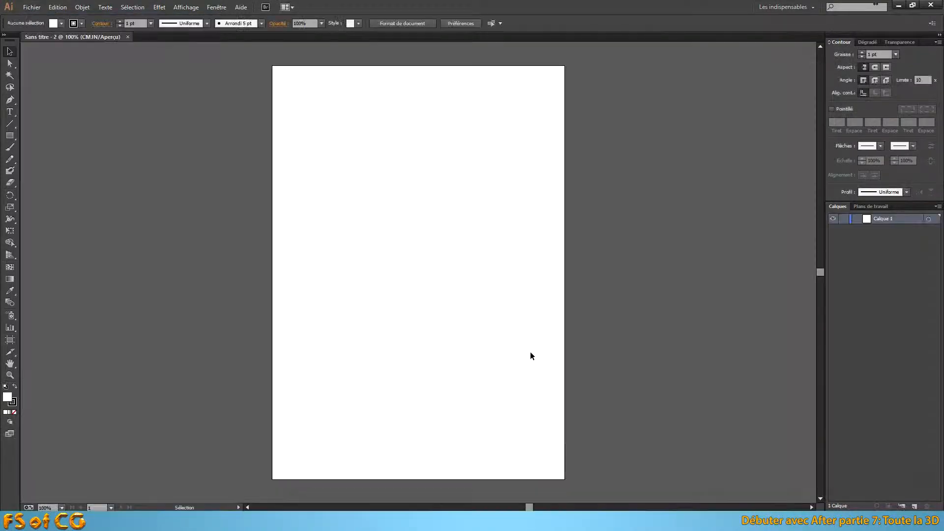
Open the Logos symbol library and find the Penseur symbol.
left_click(219, 9)
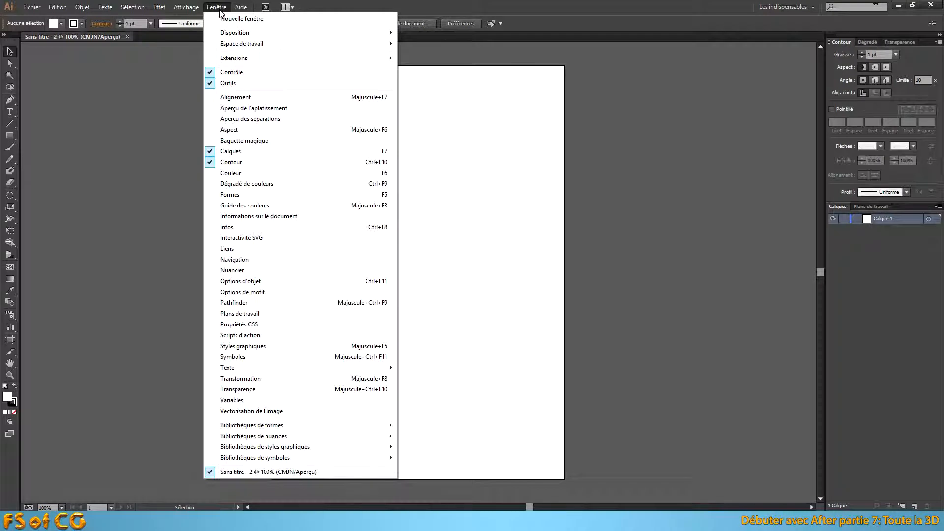
mouse_move(301, 429)
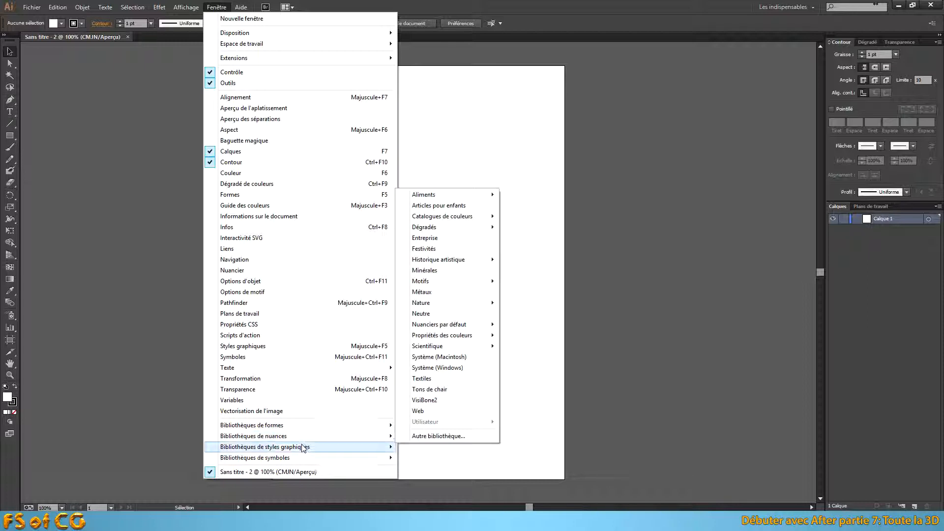
mouse_move(304, 462)
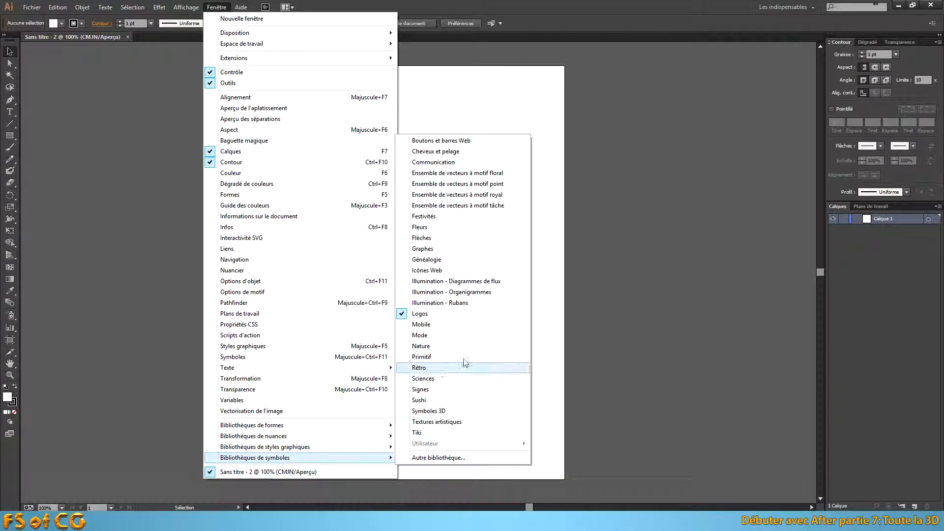
left_click(449, 313)
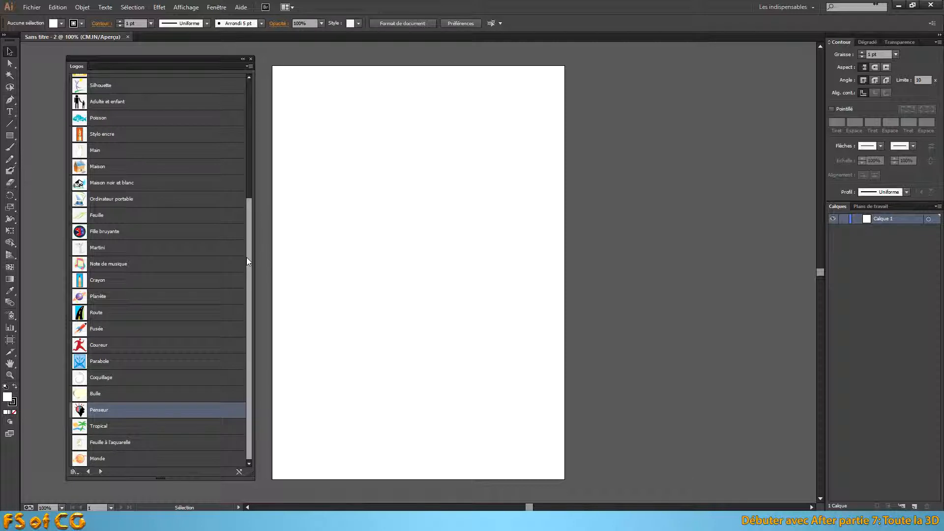
mouse_move(247, 278)
left_mouse_down()
mouse_move(243, 224)
mouse_move(247, 278)
left_mouse_up()
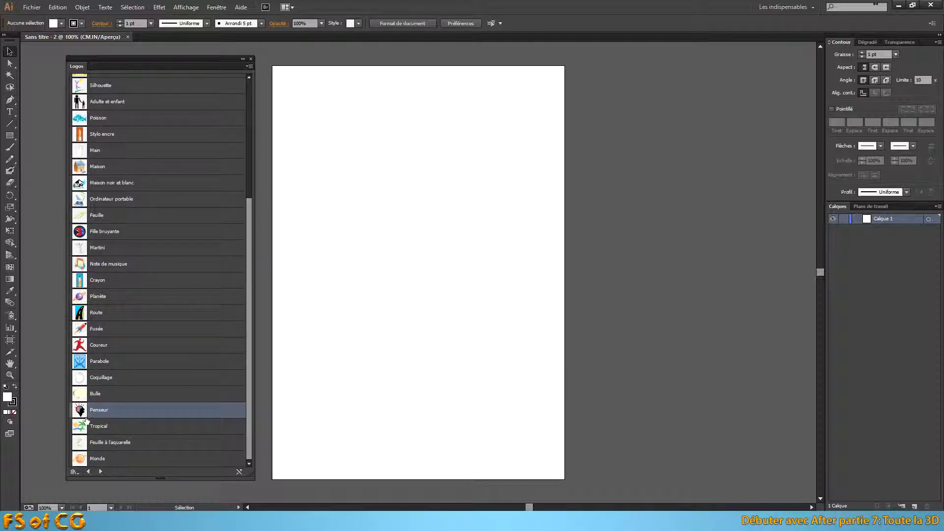
Place the Penseur symbol on the artboard and break its symbol link, listing its individual paths in the layers.
left_click_drag(80, 411, 323, 409)
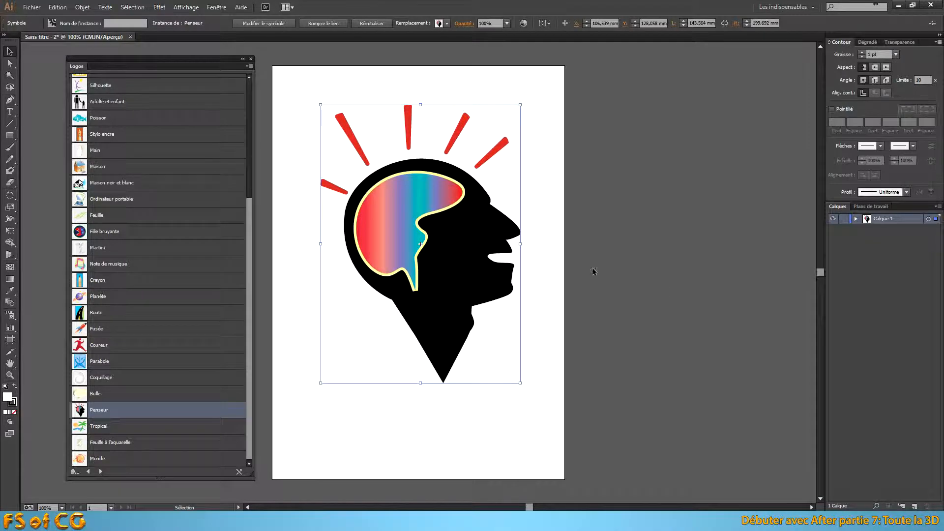
left_click(323, 24)
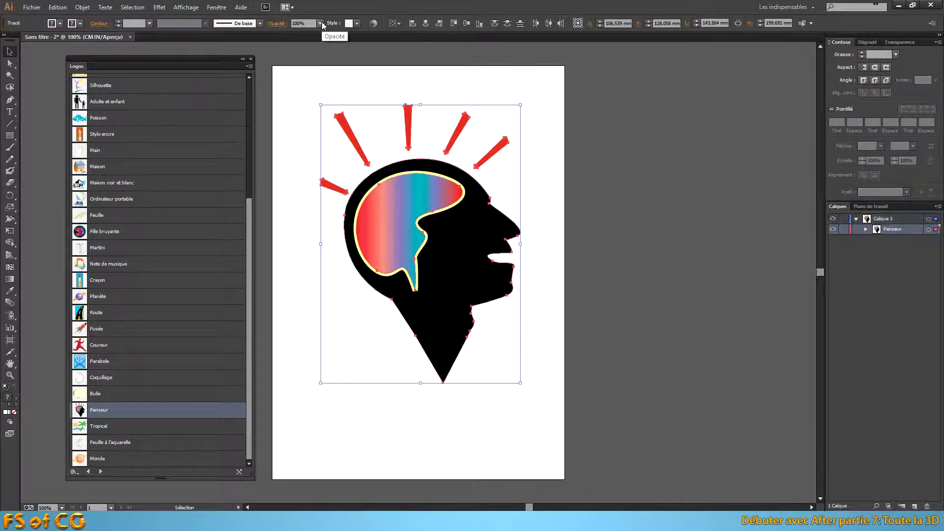
left_click(866, 229)
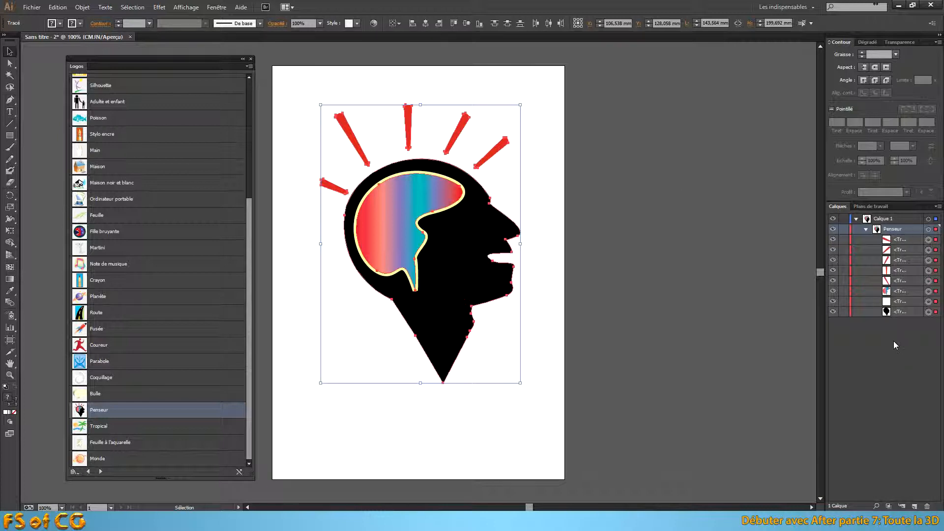
Close the Logos library and save the document as logo in Adobe Illustrator format in the fichiers de travail folder.
left_click(251, 58)
left_click(25, 8)
left_click(73, 96)
double_click(253, 135)
left_click(254, 281)
type("logo")
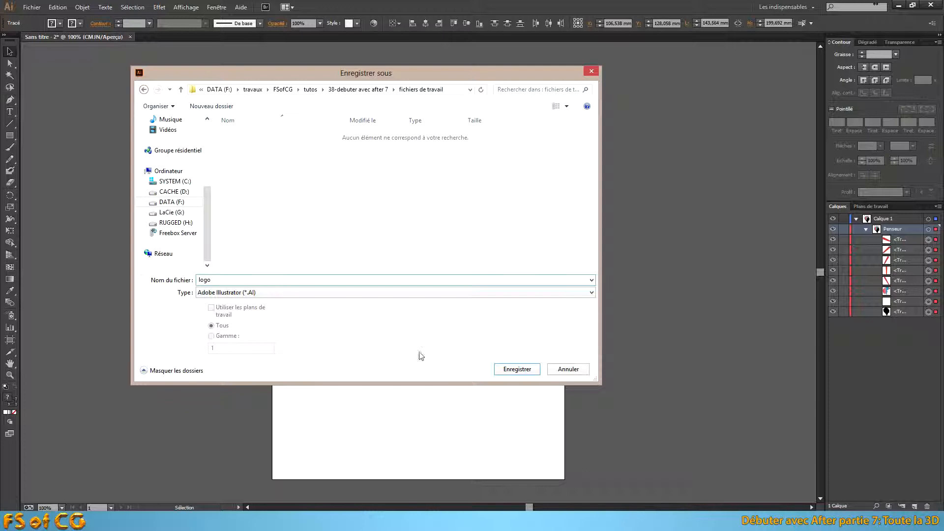
left_click(514, 368)
left_click(596, 397)
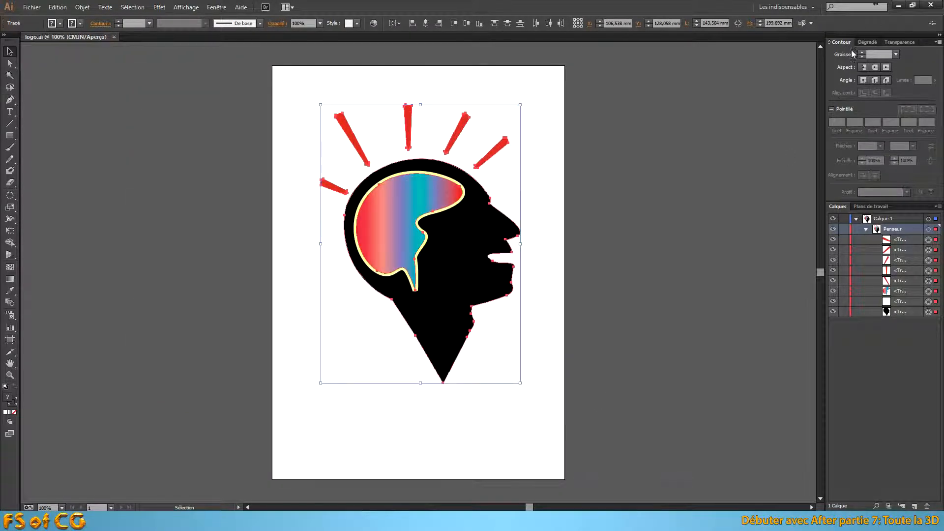
Close Illustrator, return to After Effects and import logo.ai into the project.
left_click(929, 5)
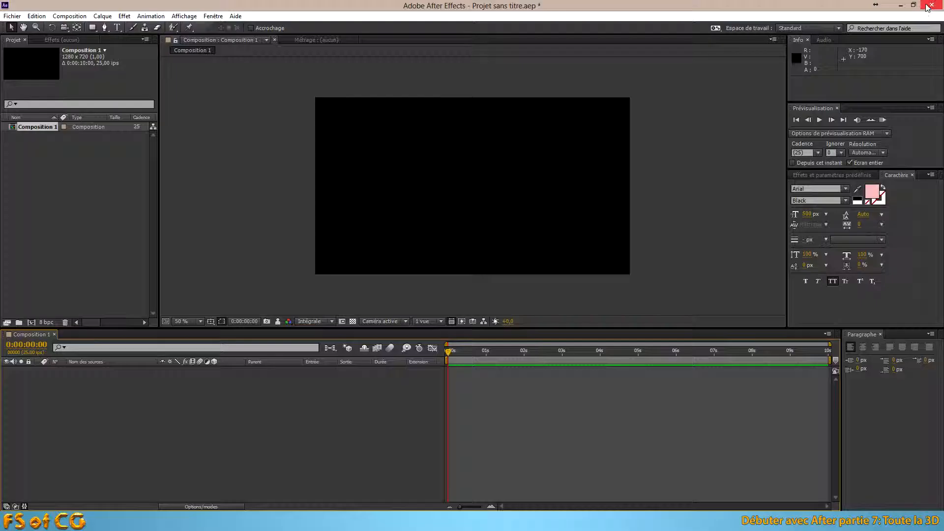
left_click(40, 149)
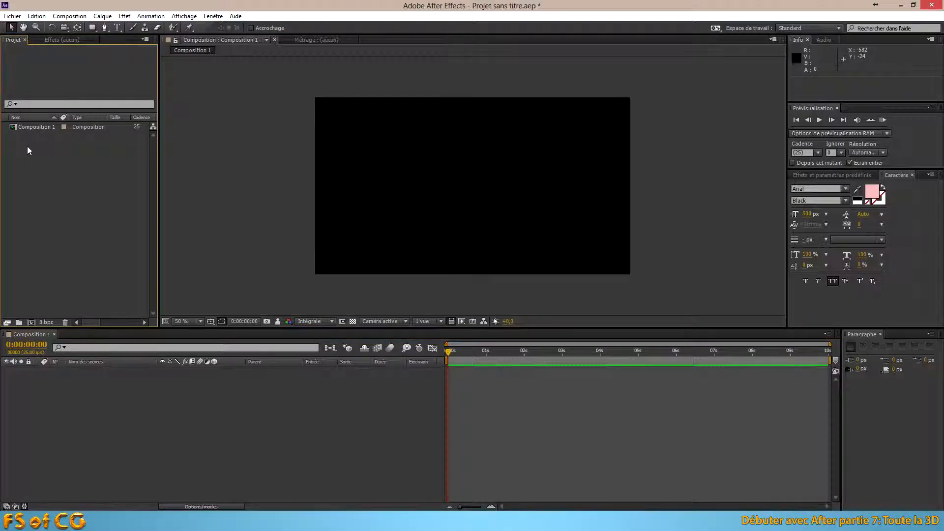
double_click(26, 151)
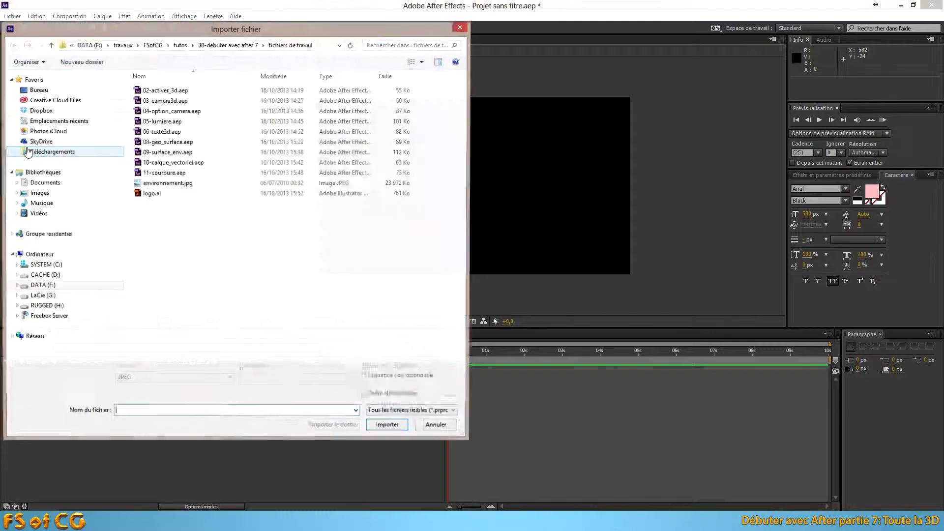
left_click(151, 194)
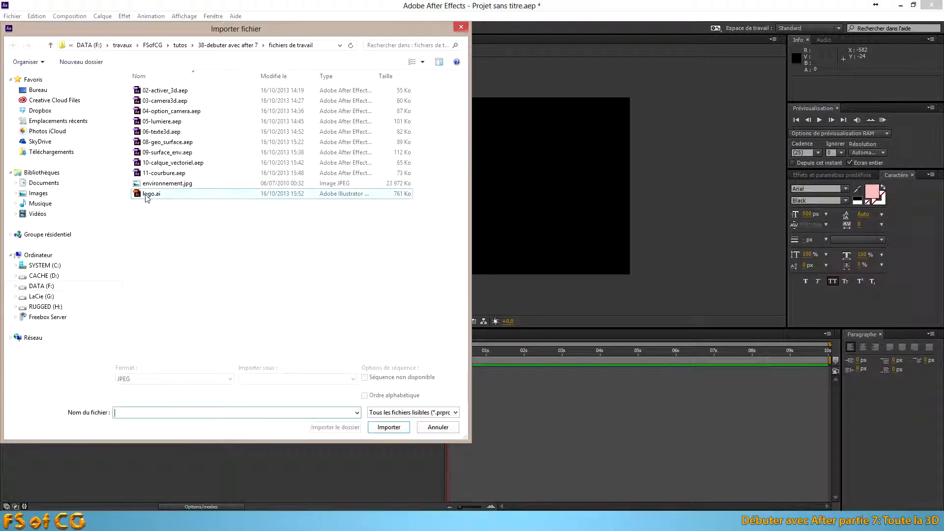
double_click(152, 195)
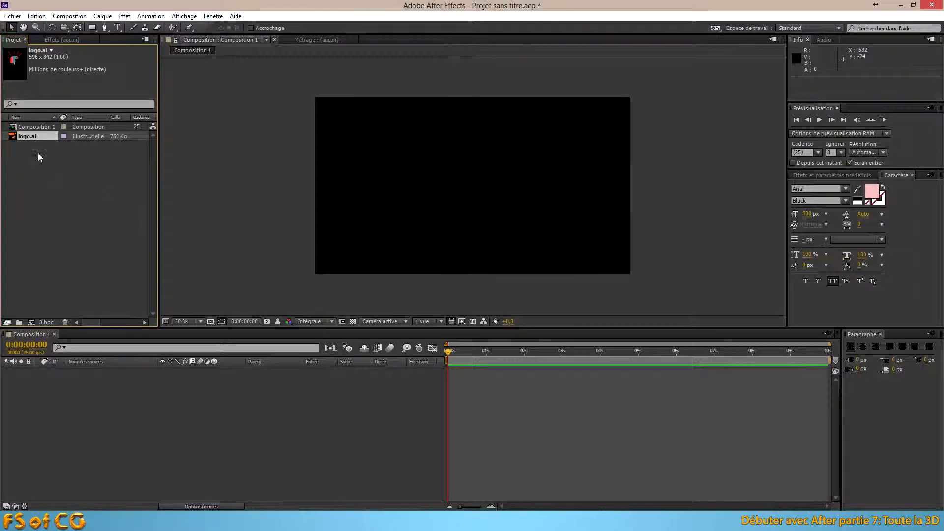
Add logo.ai to Composition 1 as a layer and display the transparency grid behind it.
left_click_drag(28, 138, 126, 410)
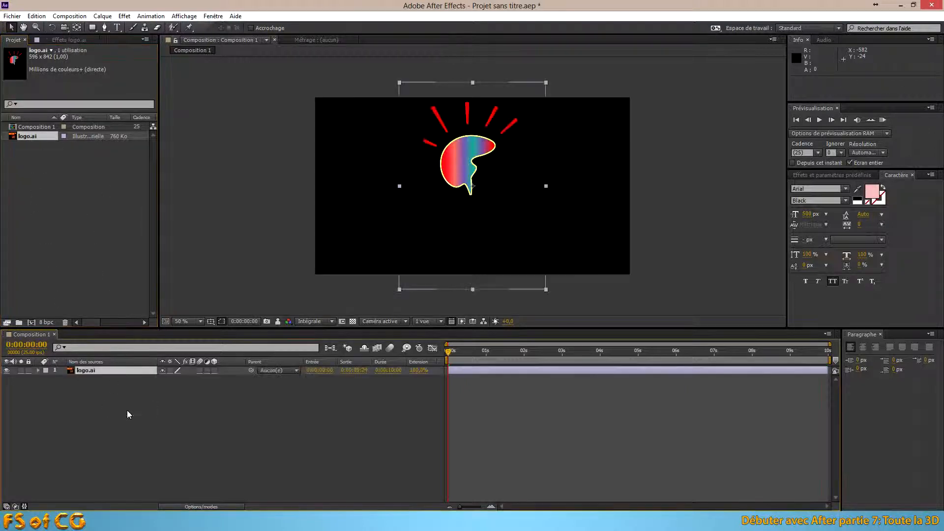
left_click(352, 321)
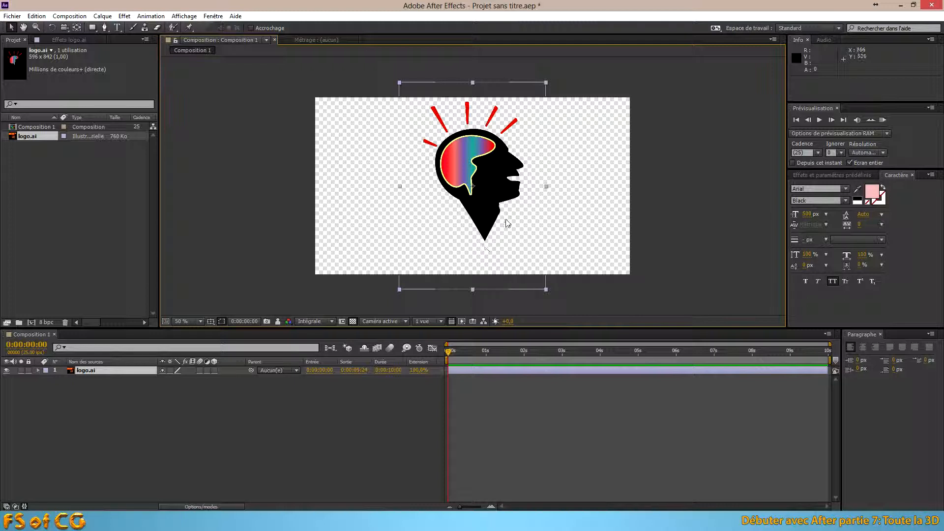
Turn logo.ai into a 3D layer and inspect its geometry options.
left_click(215, 371)
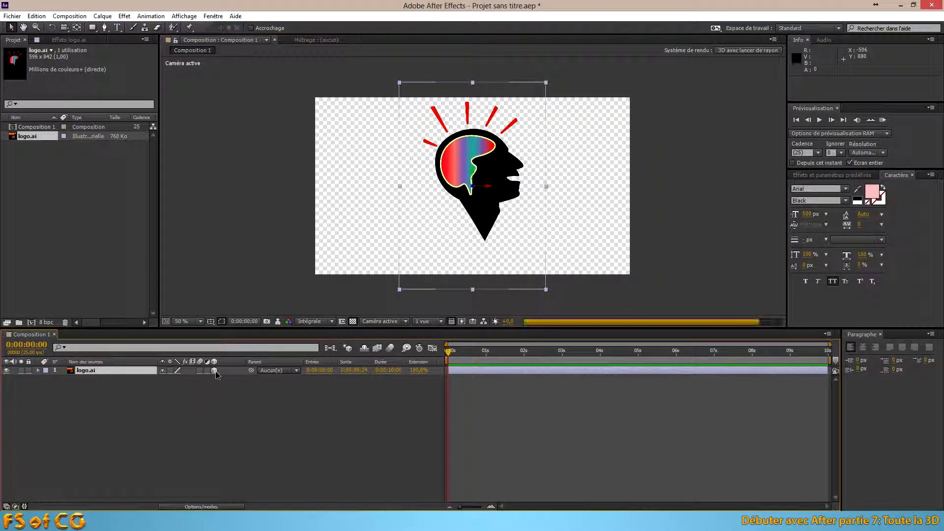
left_click(38, 370)
left_click(46, 387)
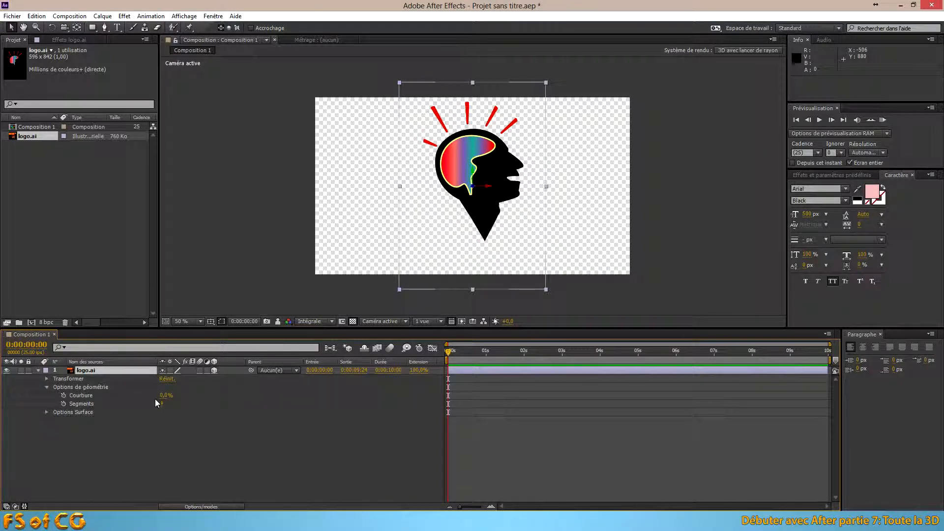
left_click(38, 370)
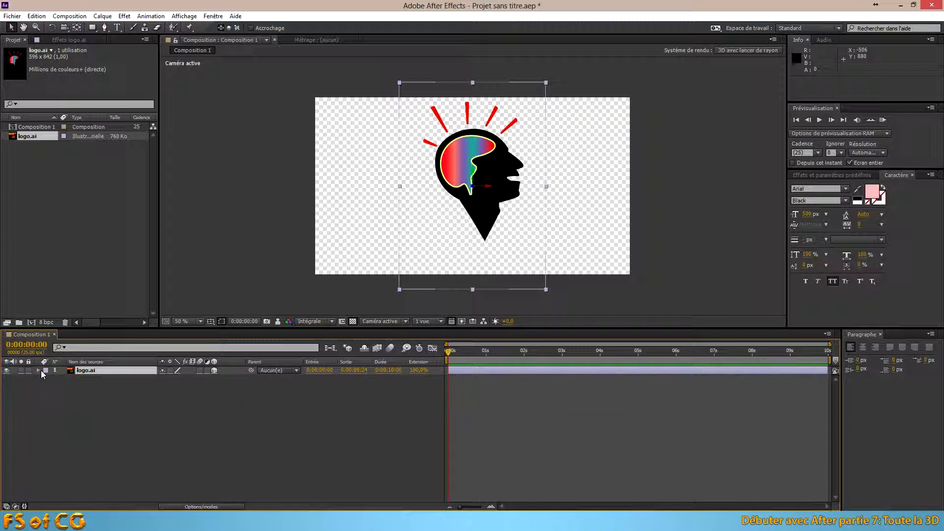
Create shapes from the logo.ai vector layer, delete the original logo.ai layer and check the resulting shape layer.
right_click(99, 370)
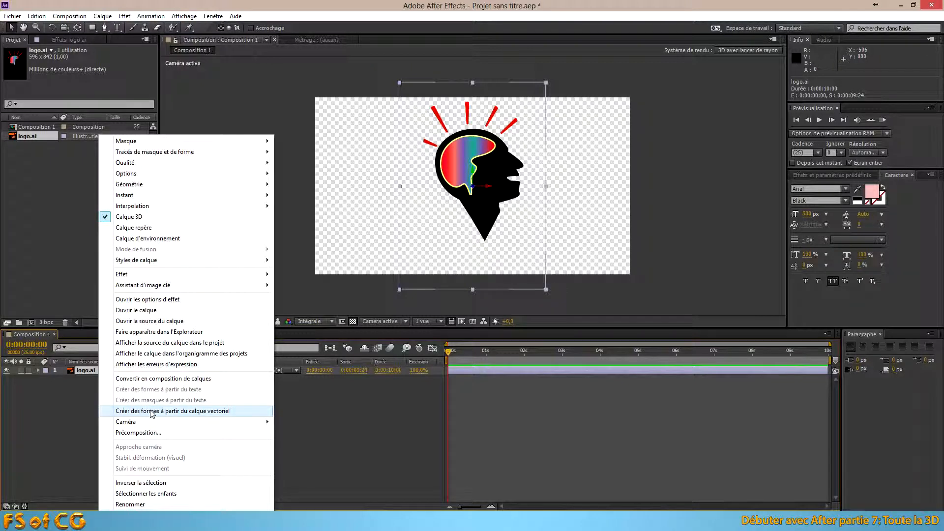
left_click(191, 412)
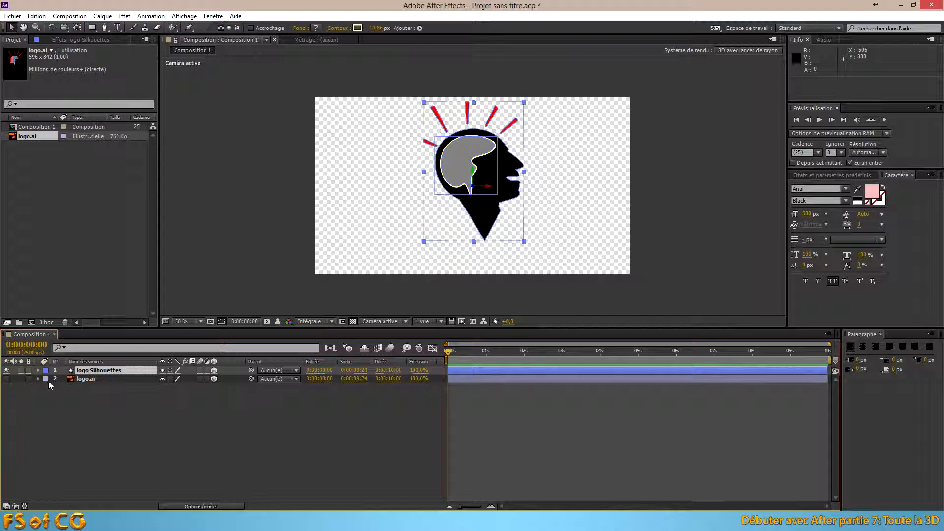
left_click(98, 378)
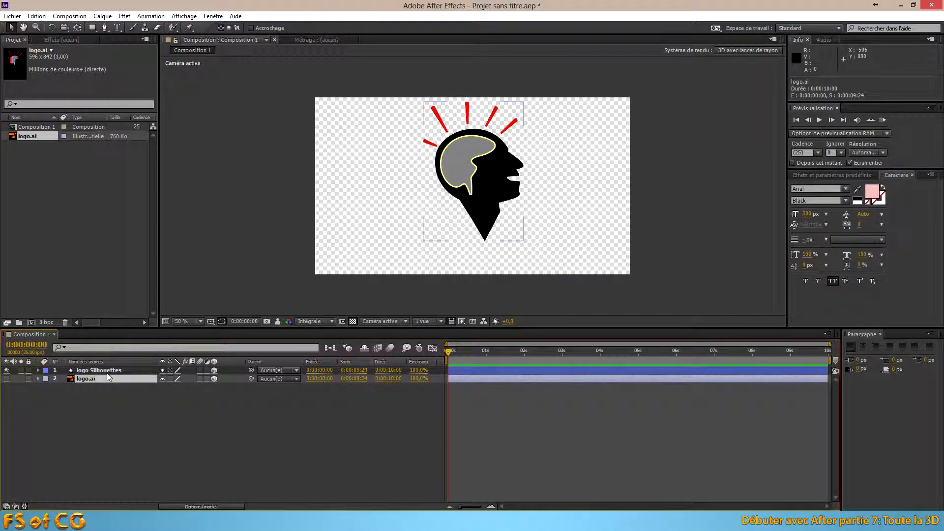
key("Delete")
left_click(107, 370)
scroll(473, 207, "up", 1)
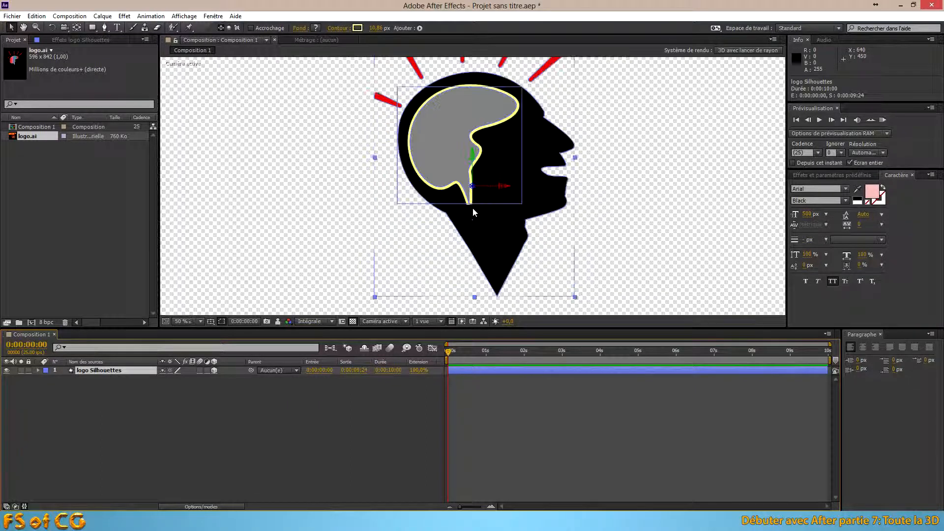
scroll(455, 188, "down", 1)
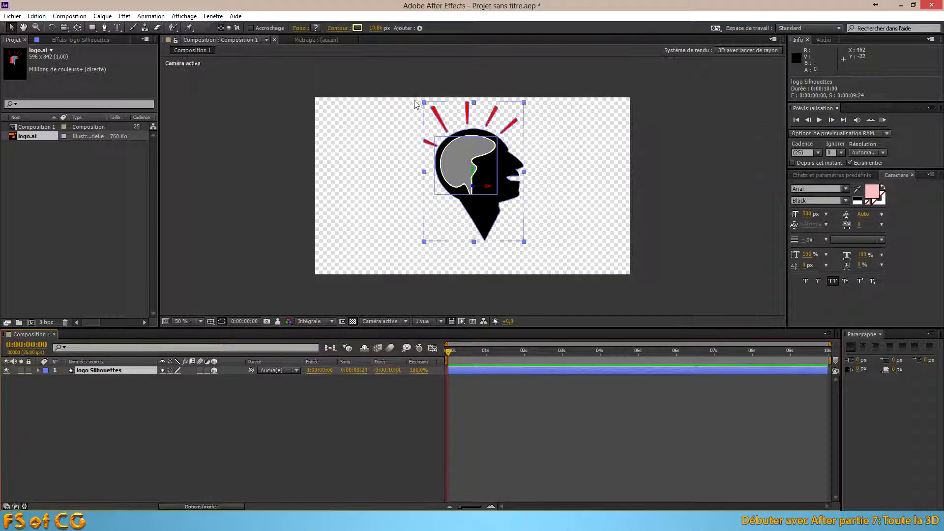
Expand the contents of logo Silhouettes and toggle the visibility of Groupe 8, 7 and 6 to find the brain fill.
left_click(38, 370)
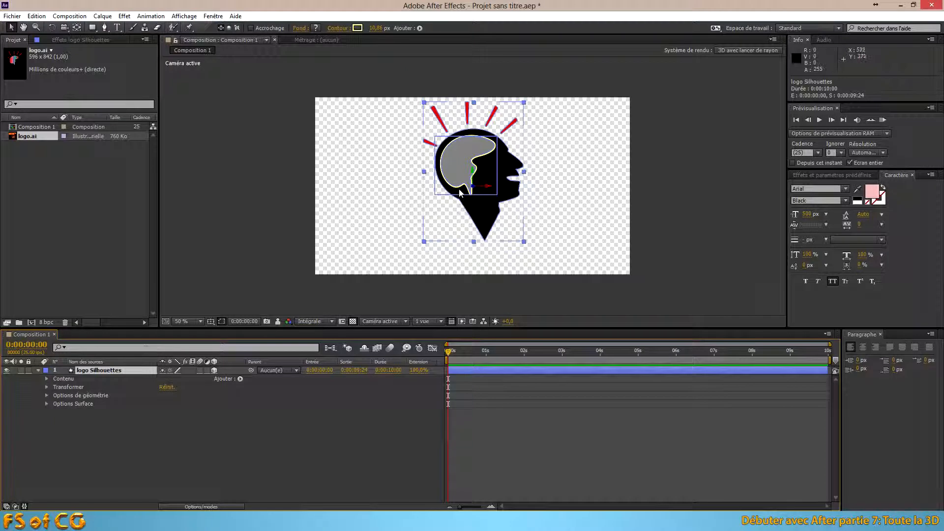
scroll(459, 189, "up", 1)
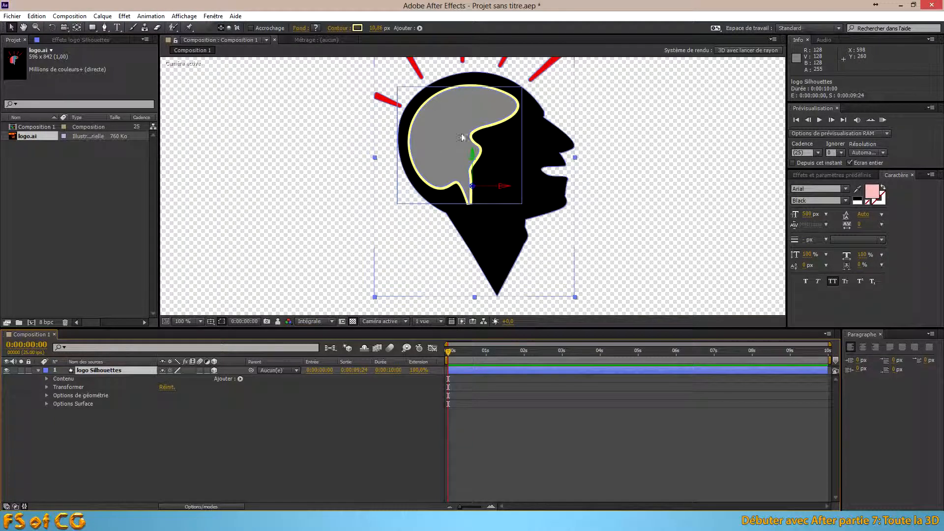
left_click(46, 379)
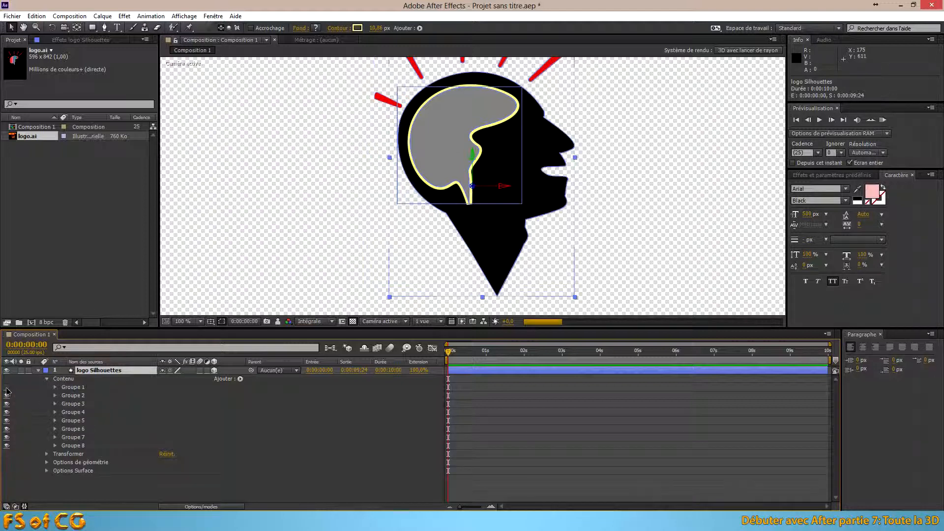
left_click(7, 445)
left_click(7, 446)
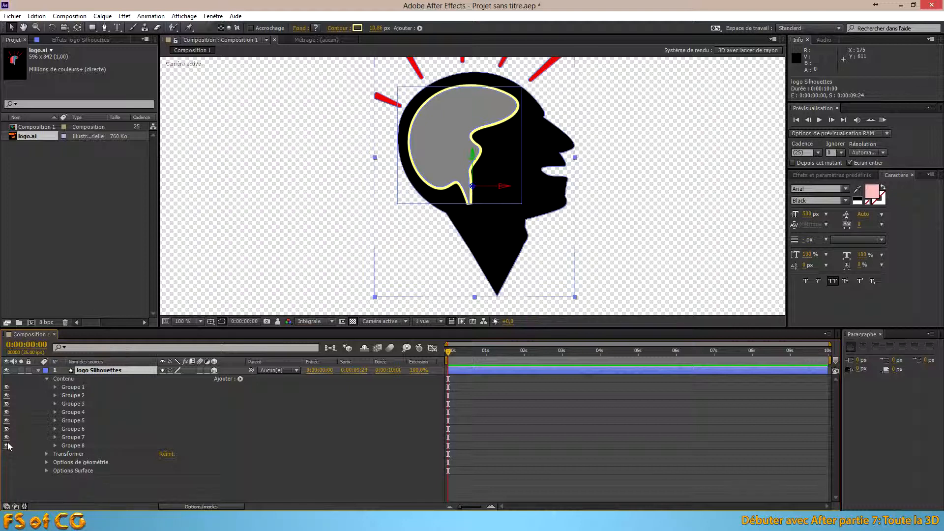
left_click(7, 437)
left_click(6, 437)
left_click(7, 429)
left_click(7, 429)
Change the fill colour of the brain shape in Groupe 6 to pink E773CD.
left_click(79, 429)
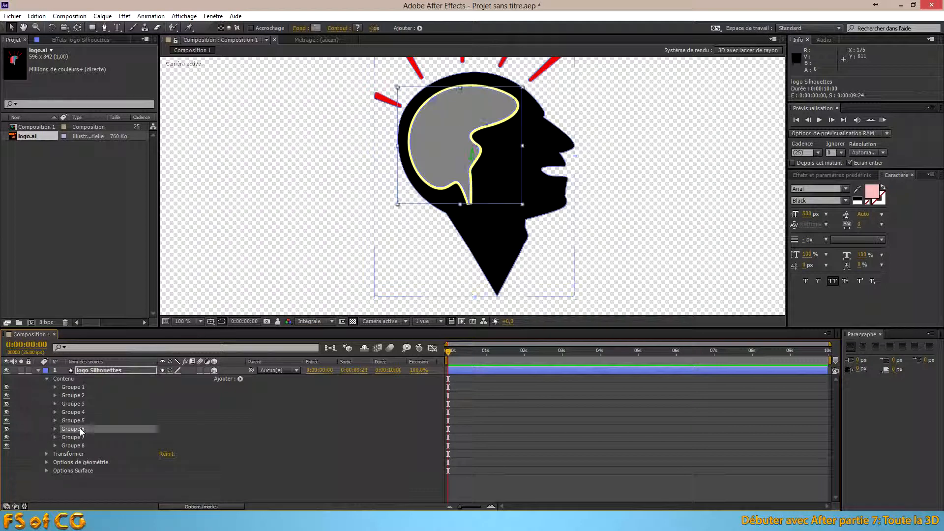
left_click(55, 428)
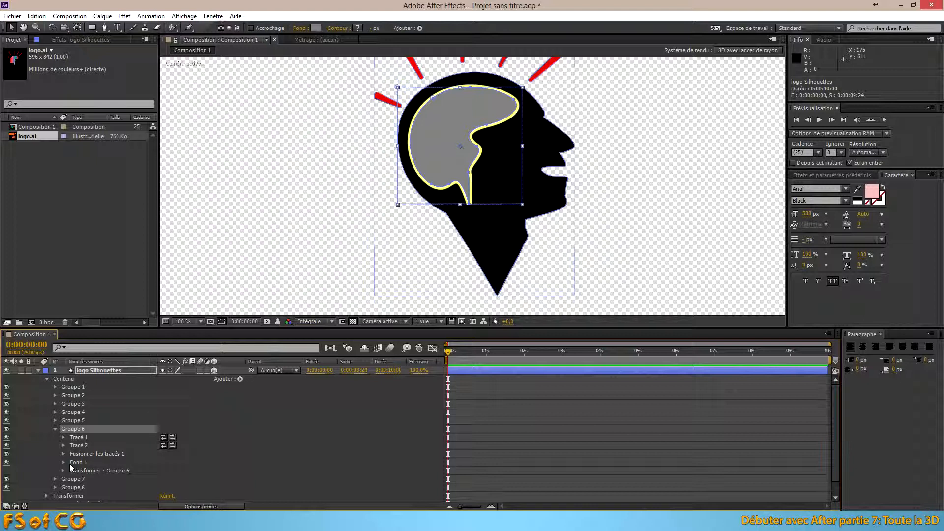
scroll(160, 468, "down", 3)
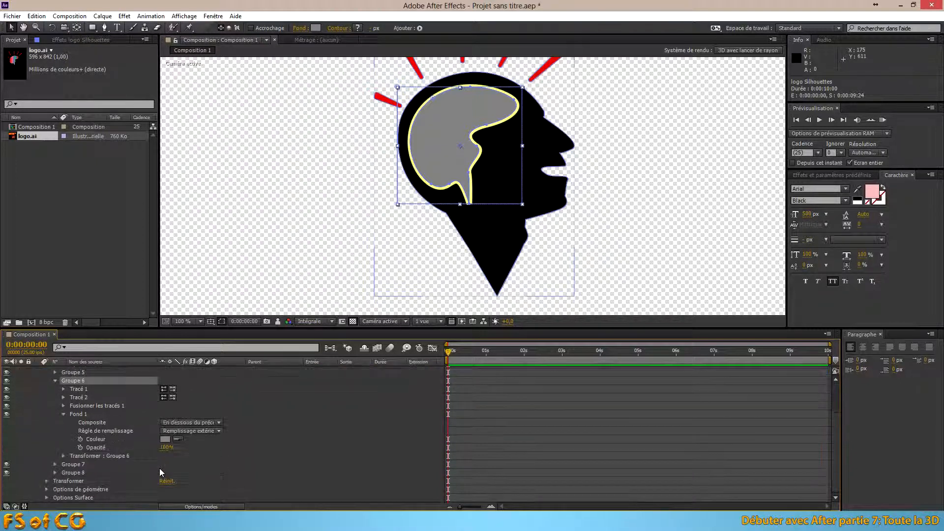
left_click(165, 440)
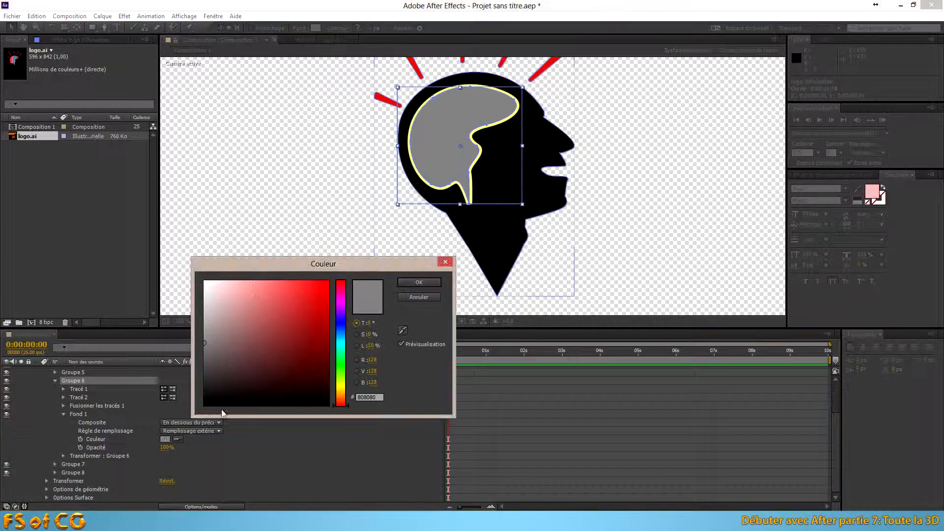
left_click(340, 296)
left_click(266, 302)
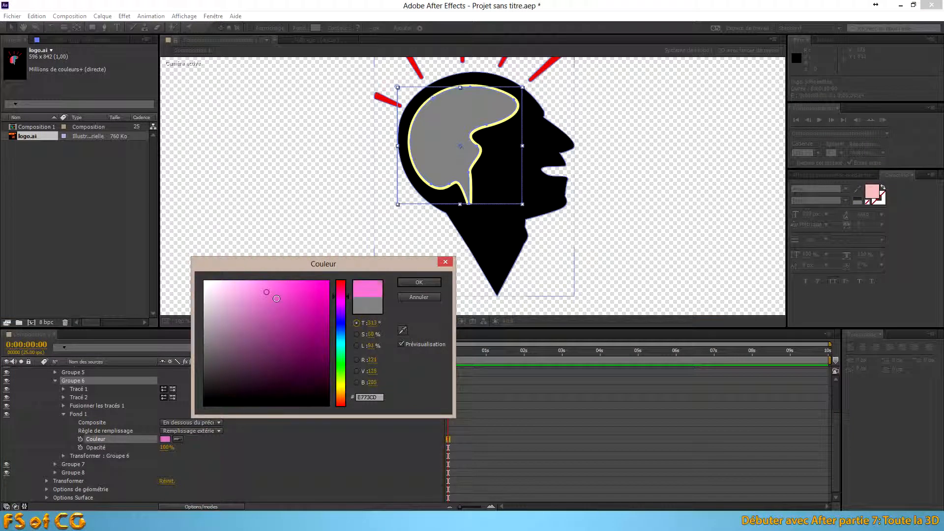
left_click(418, 282)
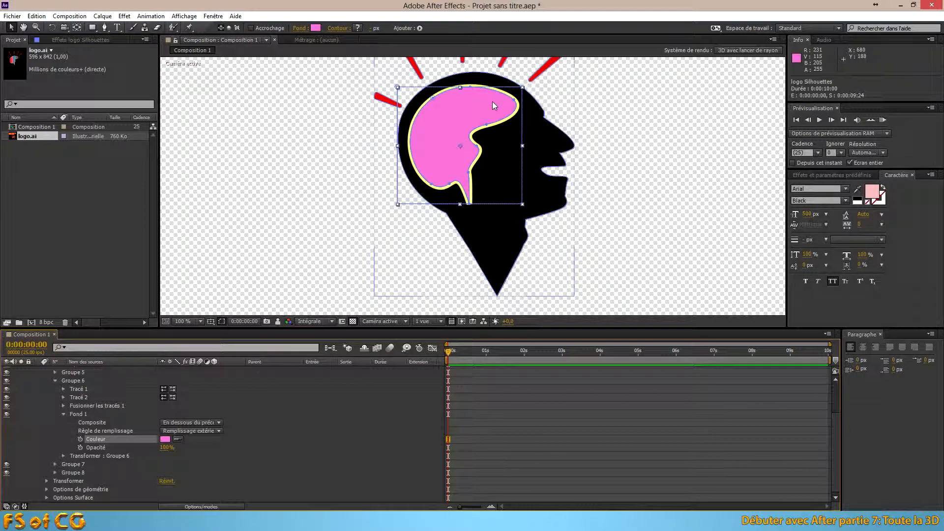
key("comma")
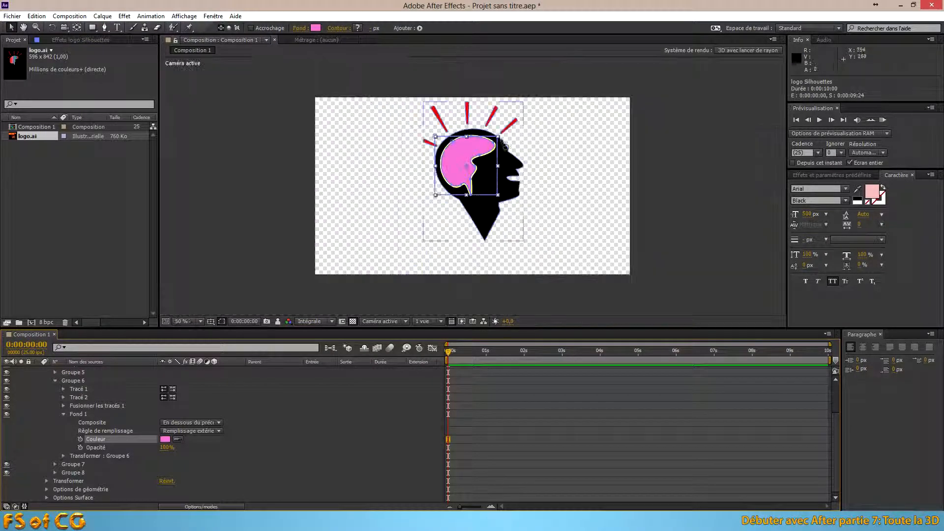
Set the extrusion depth to 50 in the geometry options of the logo Silhouettes layer.
scroll(99, 383, "up", 3)
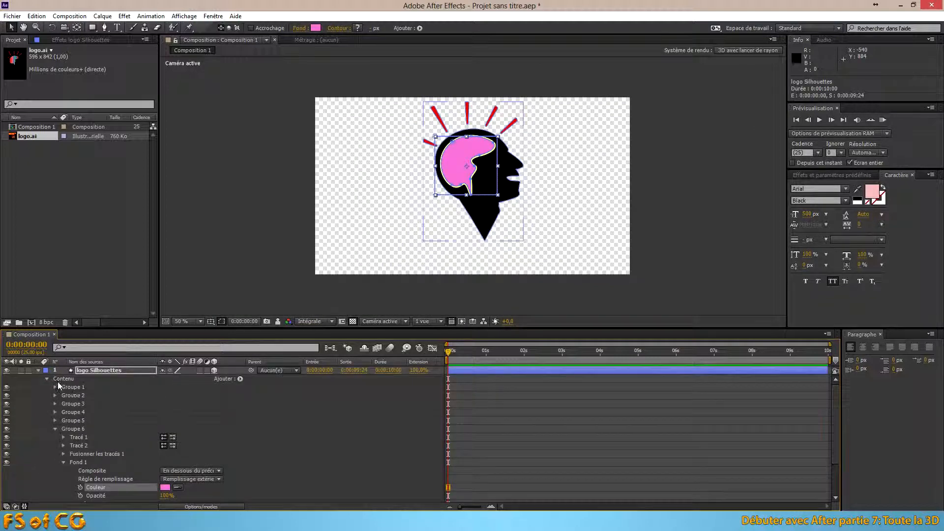
left_click(38, 370)
left_click(114, 372)
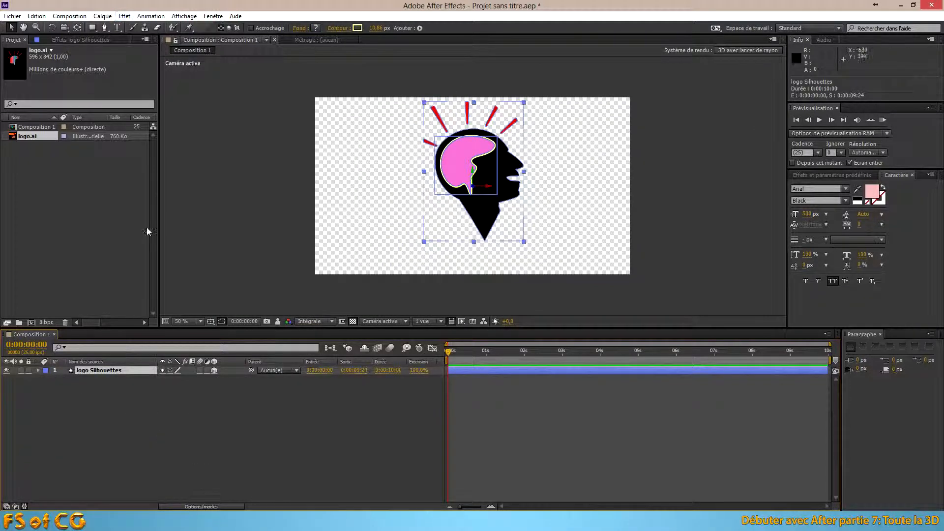
left_click(38, 371)
left_click(46, 379)
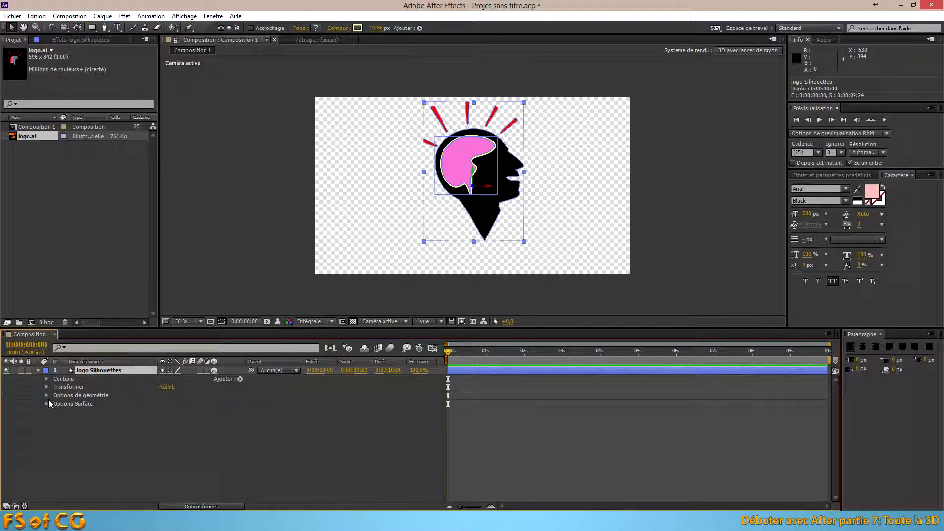
left_click(46, 395)
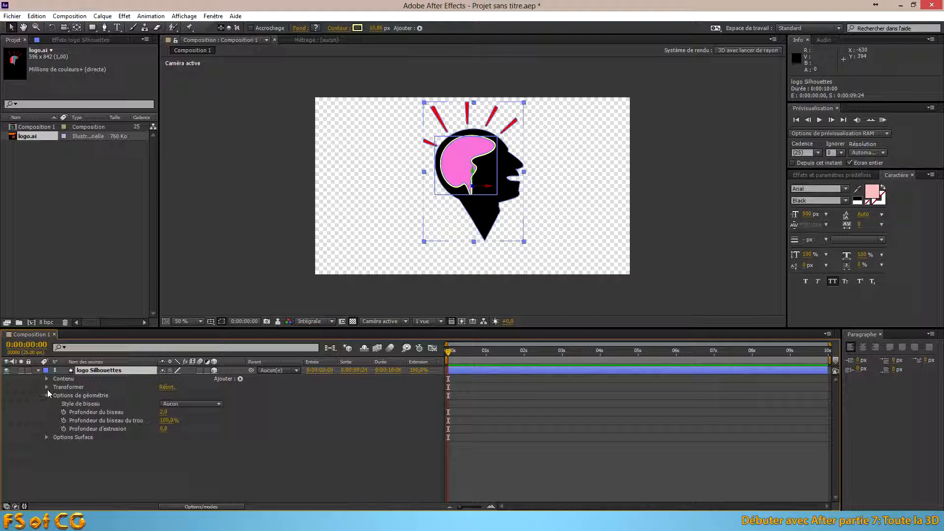
left_click(166, 429)
type("50")
key("Return")
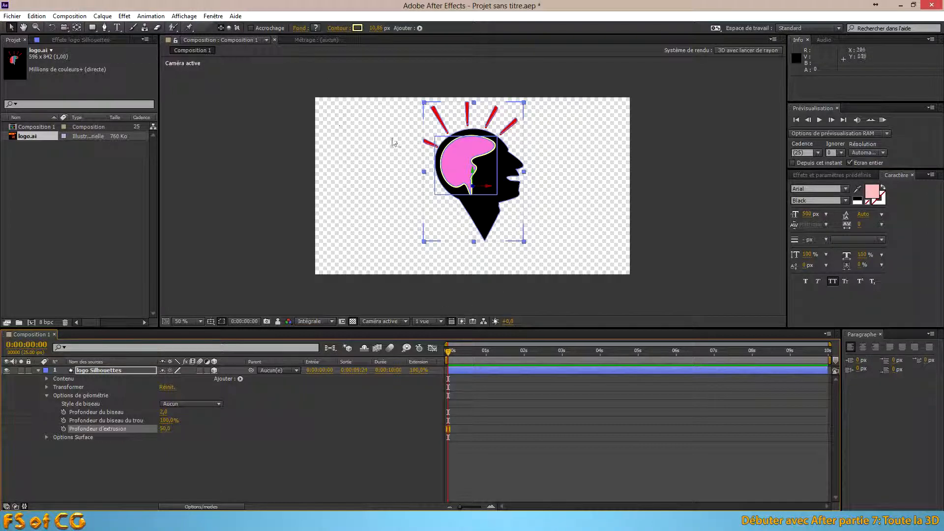
Switch the viewer to Vue personnalisée 1 and orbit around the logo to examine its extrusion.
left_click(397, 325)
left_click(388, 416)
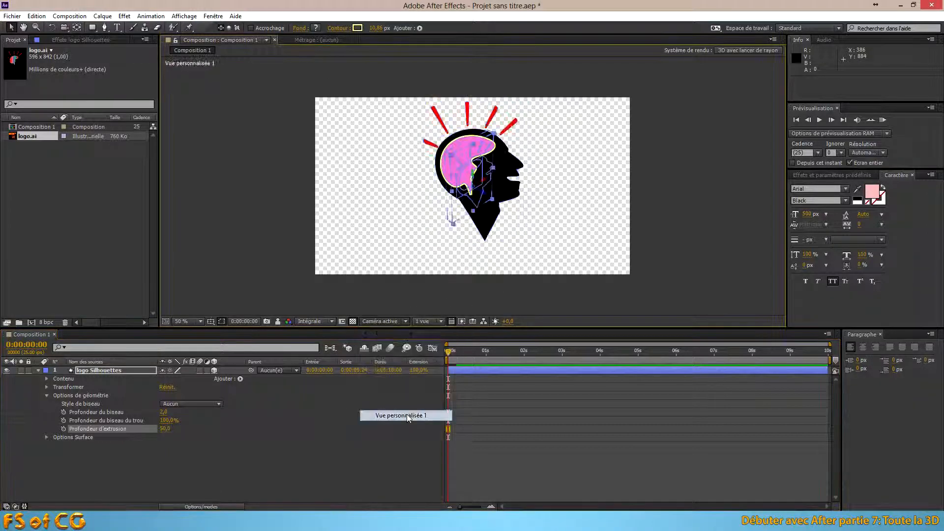
key("c")
left_click_drag(481, 226, 497, 76)
mouse_move(471, 141)
left_mouse_down()
mouse_move(479, 238)
mouse_move(419, 236)
left_mouse_up()
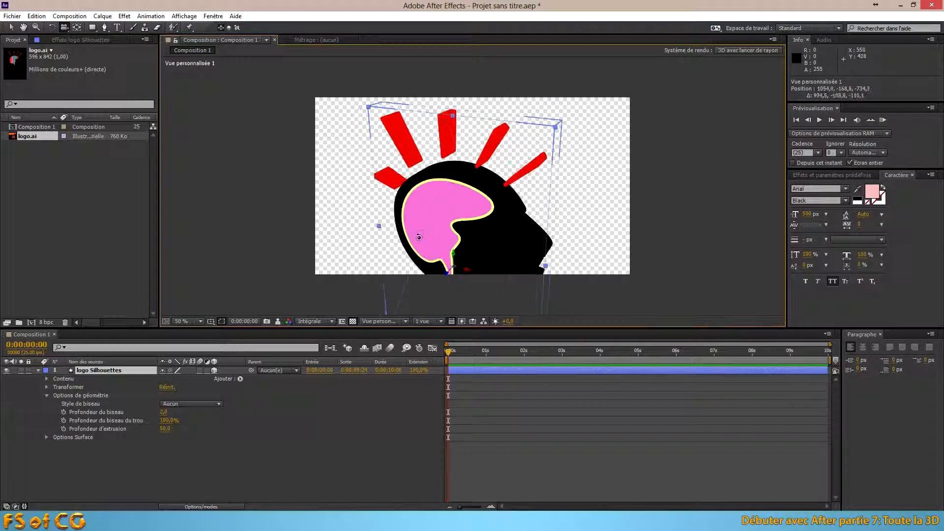